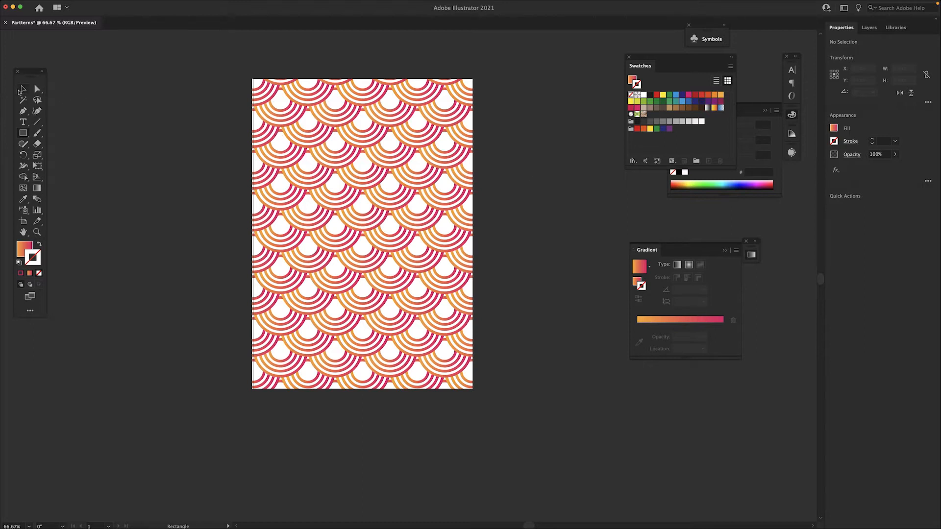
# Step: Delete the existing gradient scallop pattern artwork covering the artboard
pyautogui.click(22, 89)
pyautogui.moveTo(235, 66); pyautogui.dragTo(506, 392)
pyautogui.press('Delete')
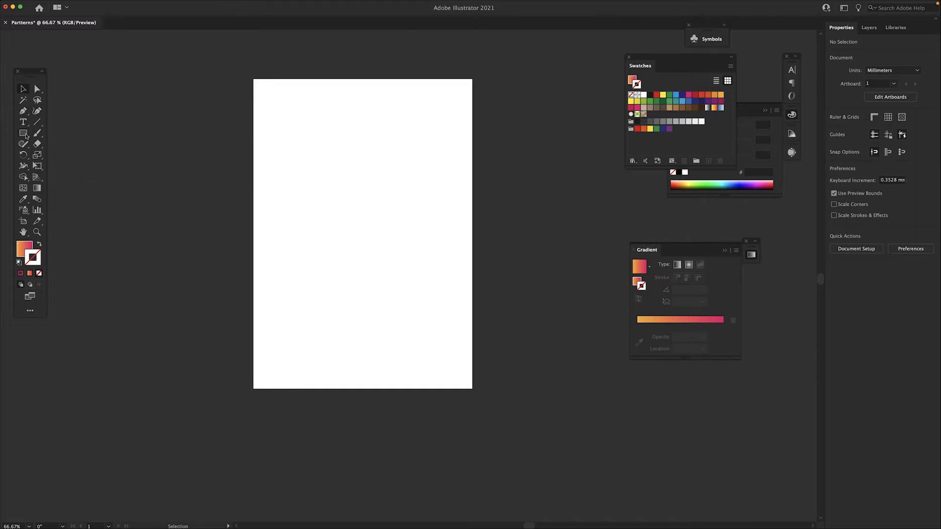
# Step: Draw a circle about 88 mm wide near the artboard's centre and swap its gradient fill onto the stroke
pyautogui.moveTo(24, 137); pyautogui.dragTo(65, 156)
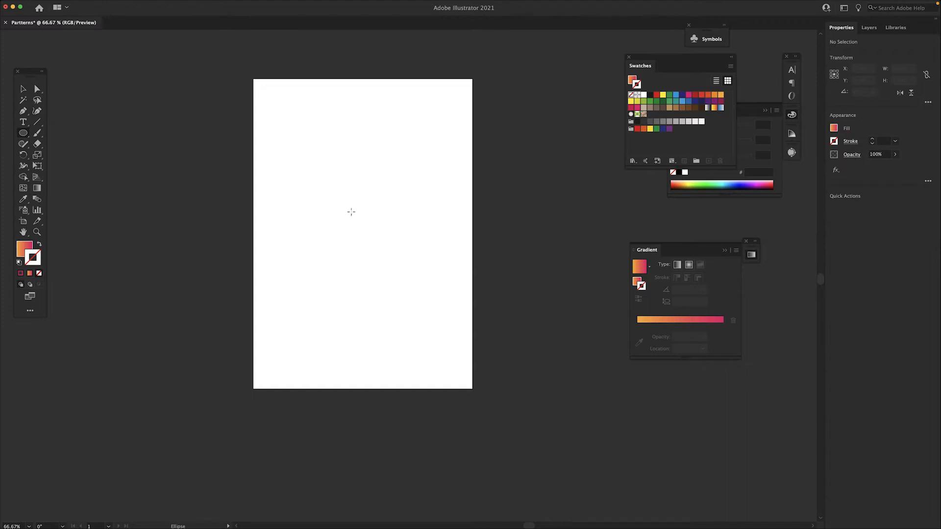
pyautogui.moveTo(323, 194); pyautogui.dragTo(416, 286)
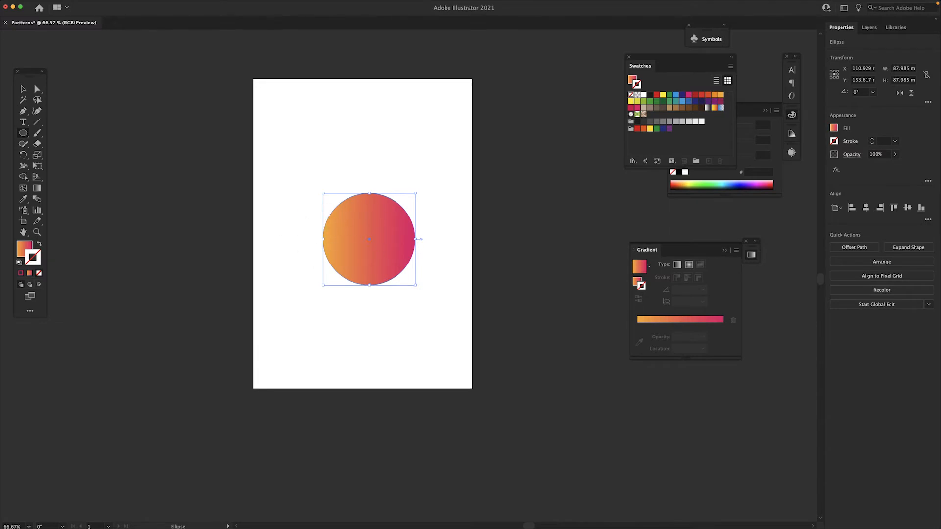
pyautogui.click(39, 244)
# Step: Set the circle's fill colour to white, ffffff
pyautogui.click(25, 249)
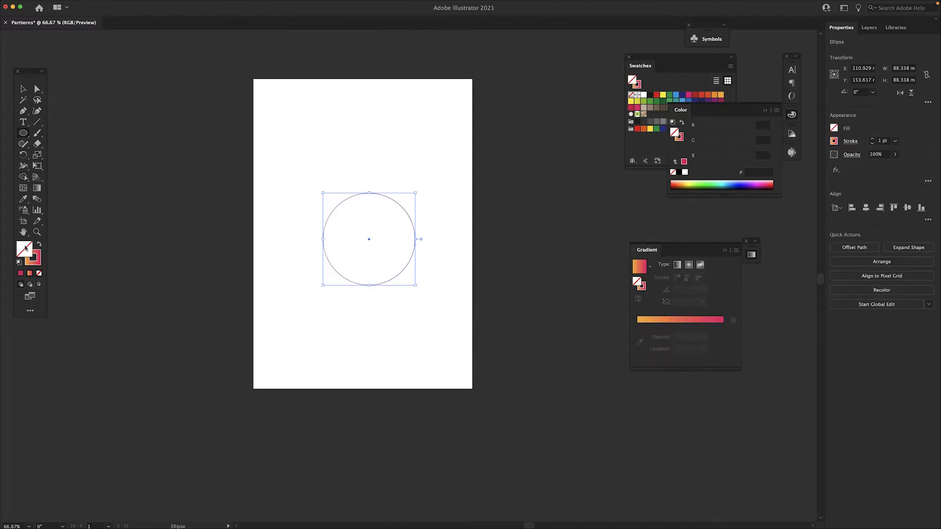
pyautogui.doubleClick(25, 249)
pyautogui.write('ffffff')
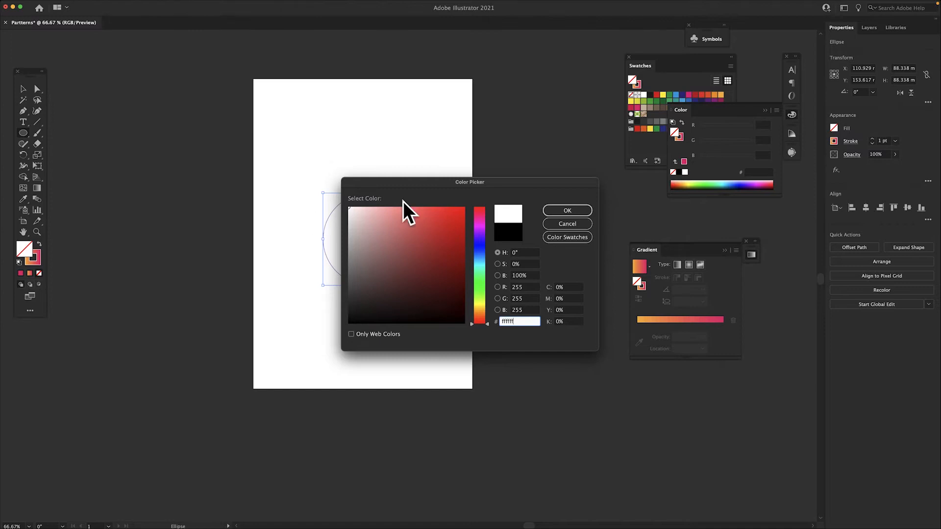
pyautogui.click(571, 211)
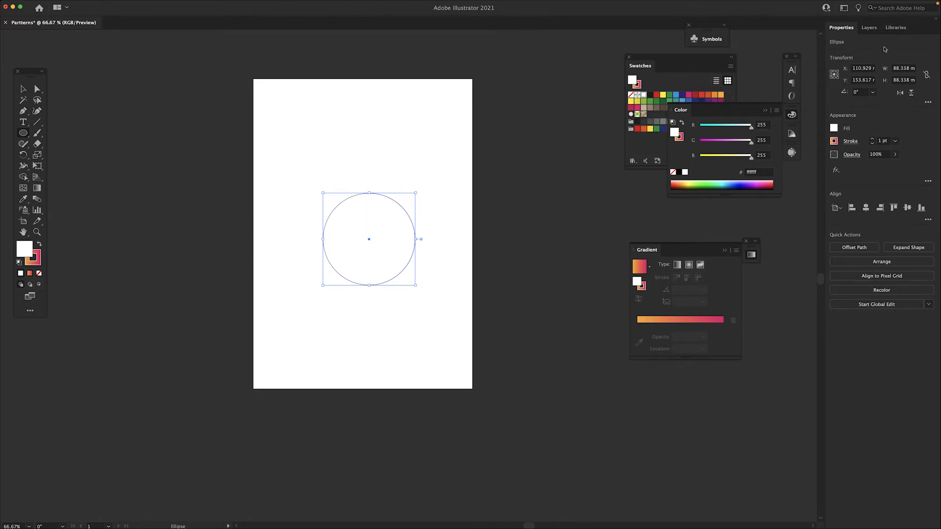
# Step: Increase the circle's gradient stroke weight to 7 pt
pyautogui.click(872, 140)
pyautogui.click(872, 140)
pyautogui.click(871, 140)
pyautogui.click(872, 139)
pyautogui.click(872, 140)
pyautogui.click(871, 140)
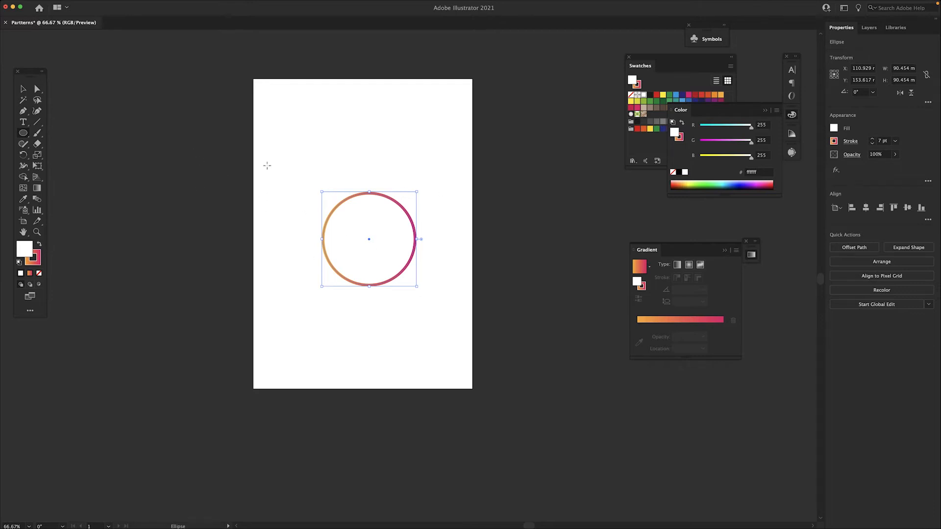
# Step: Paste a copy of the circle in front and scale it down about its centre to about 33.5 mm wide
pyautogui.click(73, 5)
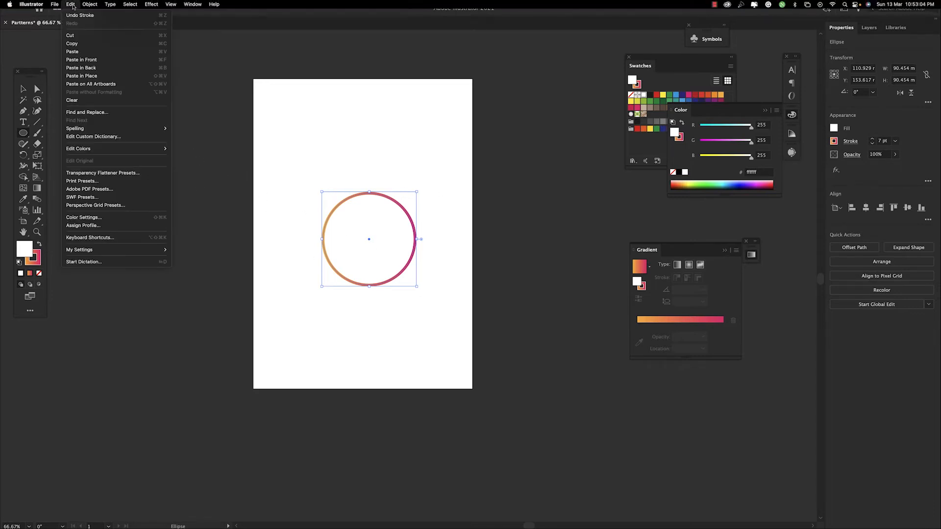
pyautogui.click(81, 44)
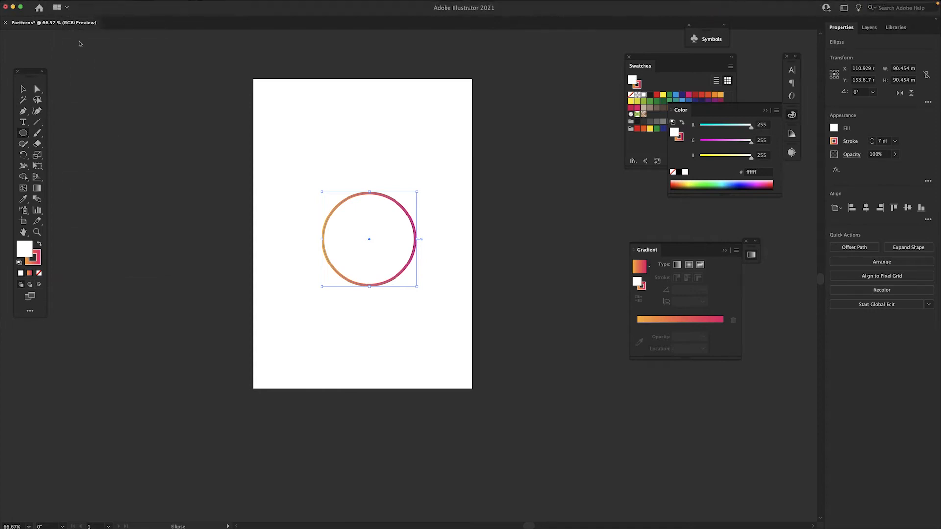
pyautogui.click(71, 4)
pyautogui.click(81, 59)
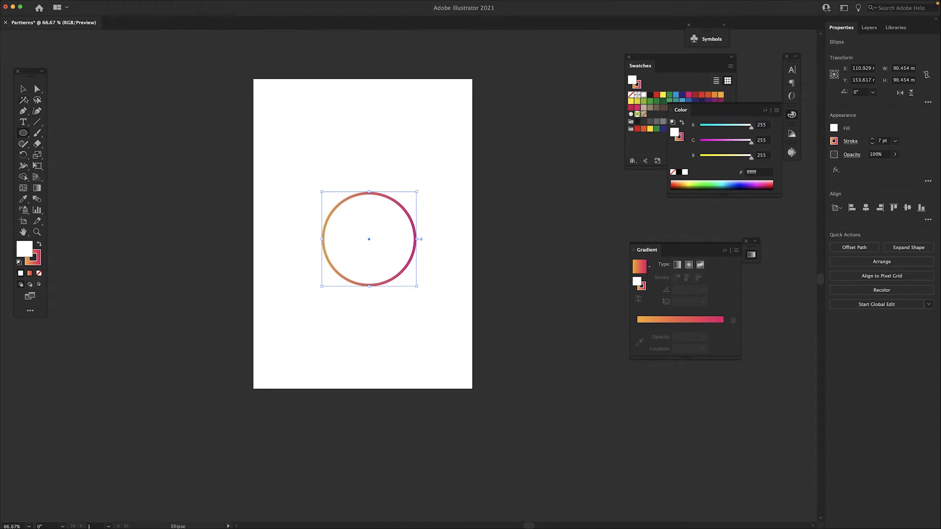
pyautogui.click(23, 88)
pyautogui.moveTo(417, 287); pyautogui.dragTo(395, 256)
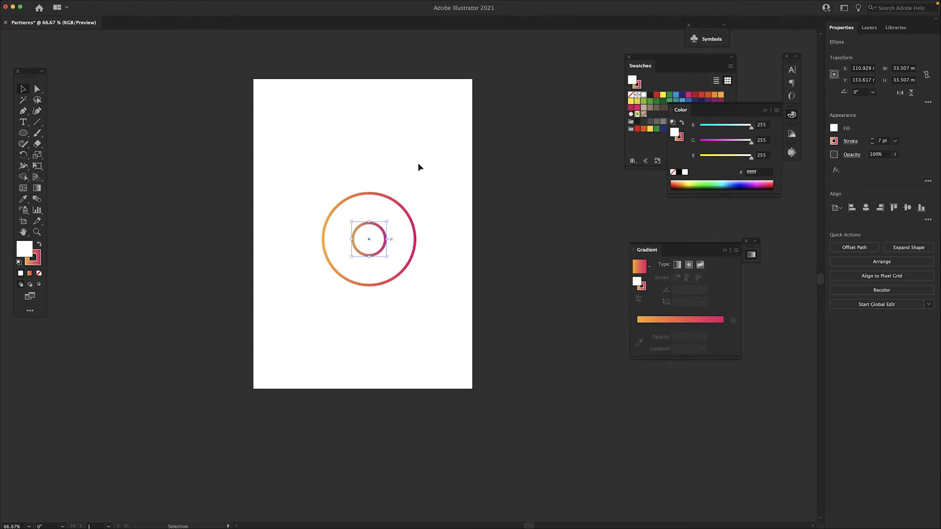
# Step: Select both concentric circles and make a blend between them
pyautogui.moveTo(407, 171); pyautogui.dragTo(327, 296)
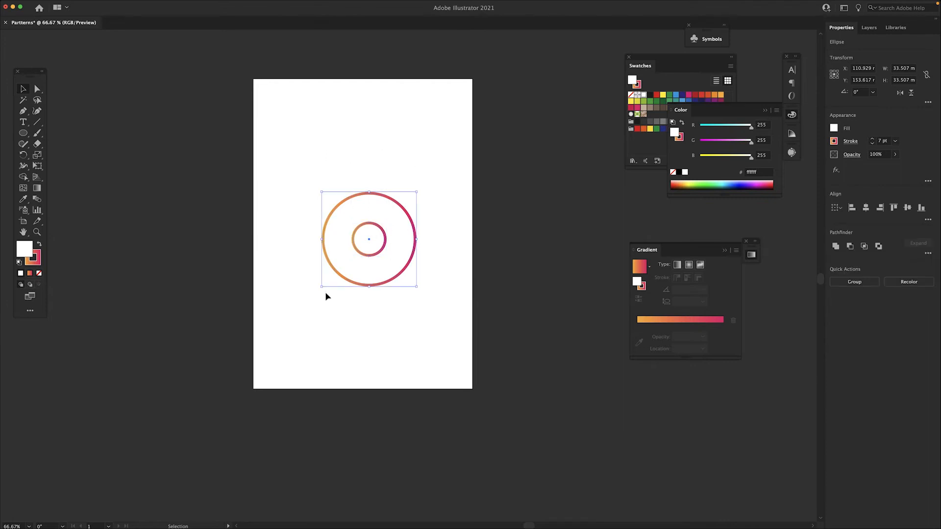
pyautogui.moveTo(83, 5)
pyautogui.click(89, 4)
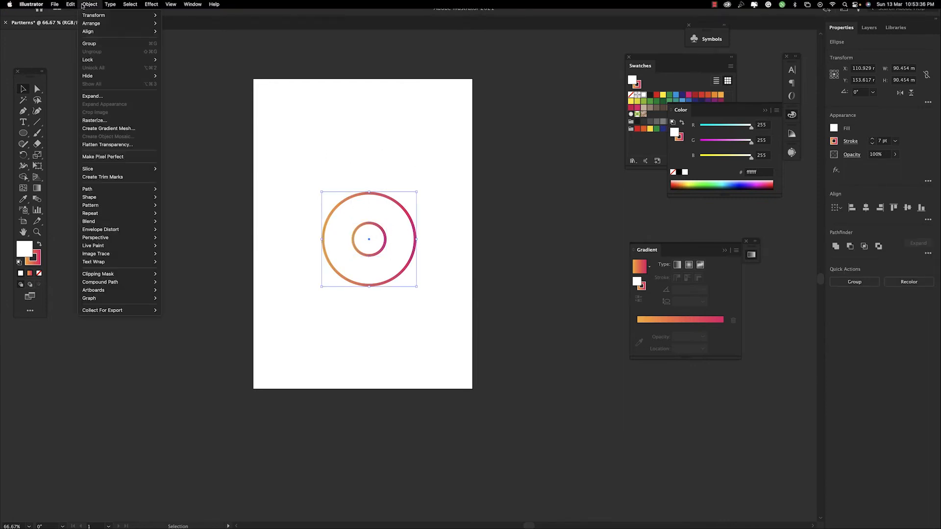
pyautogui.moveTo(109, 222)
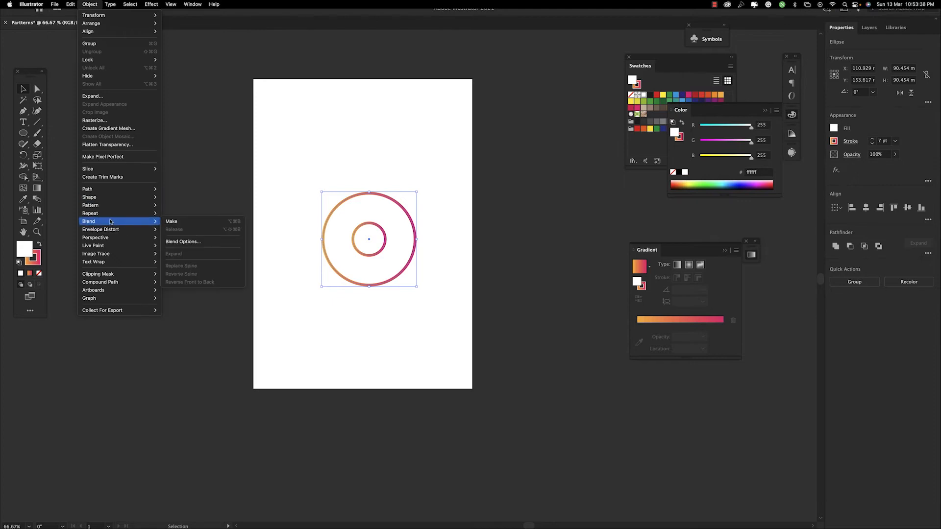
pyautogui.click(171, 222)
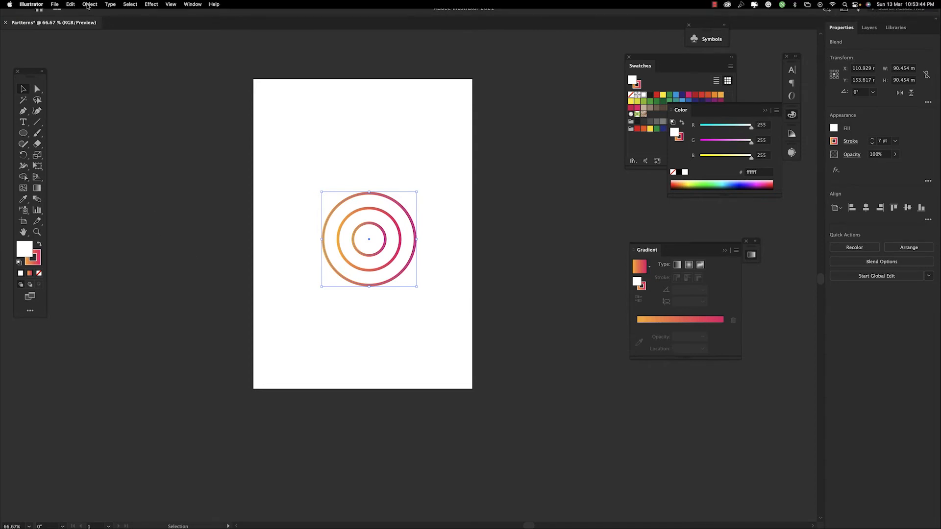
# Step: Change the blend's spacing to Specified Steps with 2 steps
pyautogui.click(89, 4)
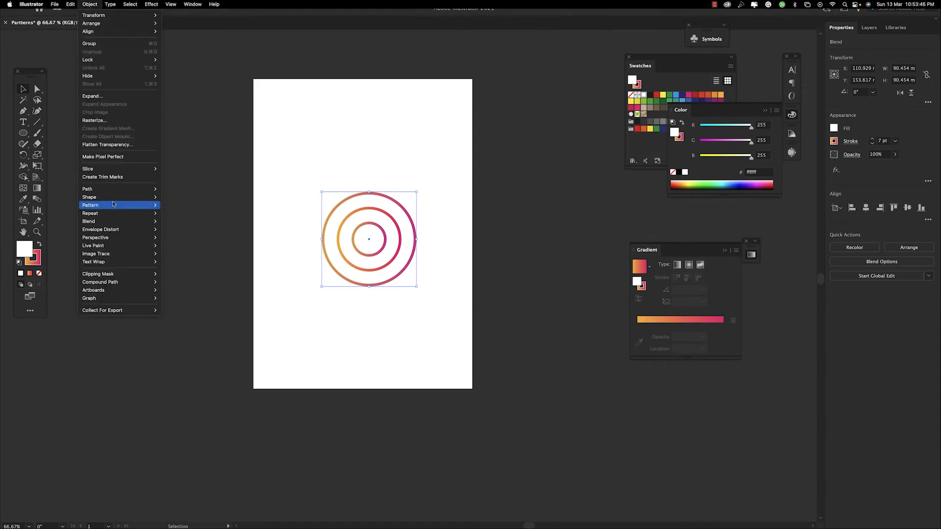
pyautogui.moveTo(114, 224)
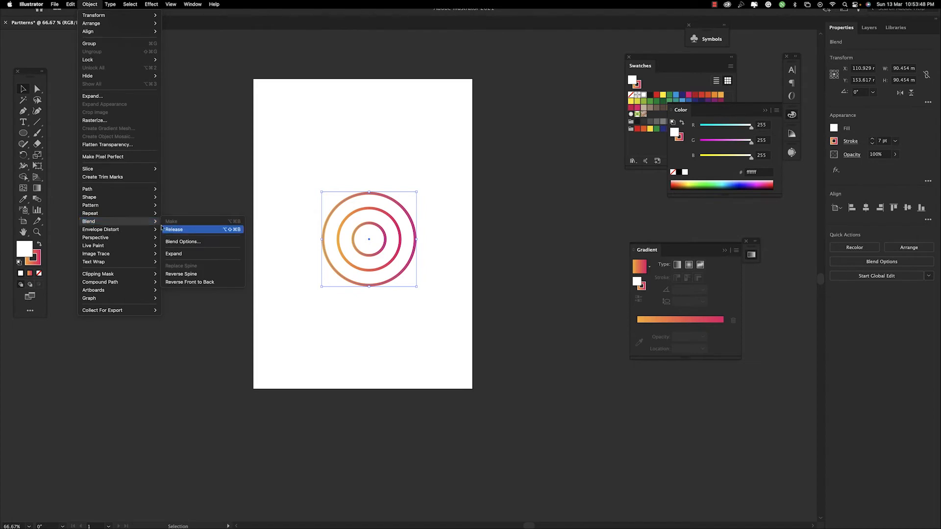
pyautogui.click(182, 241)
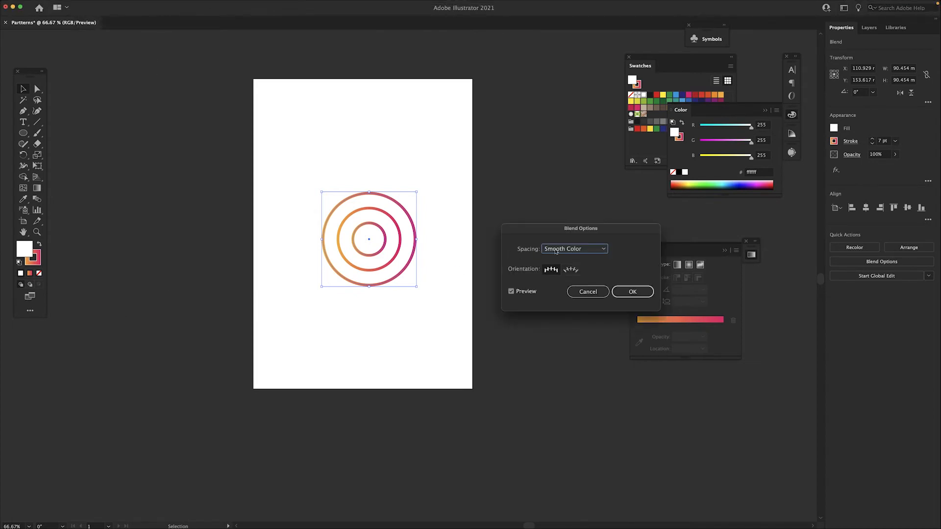
pyautogui.click(587, 251)
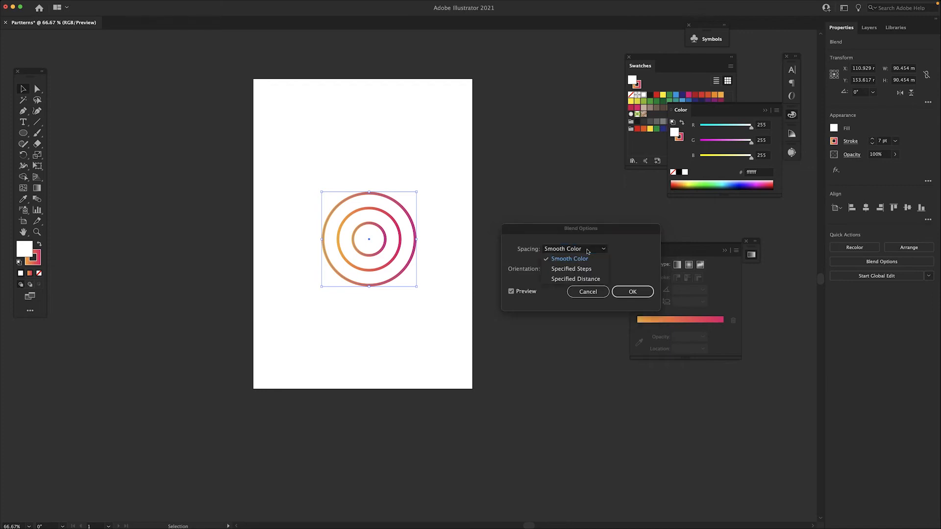
pyautogui.click(562, 269)
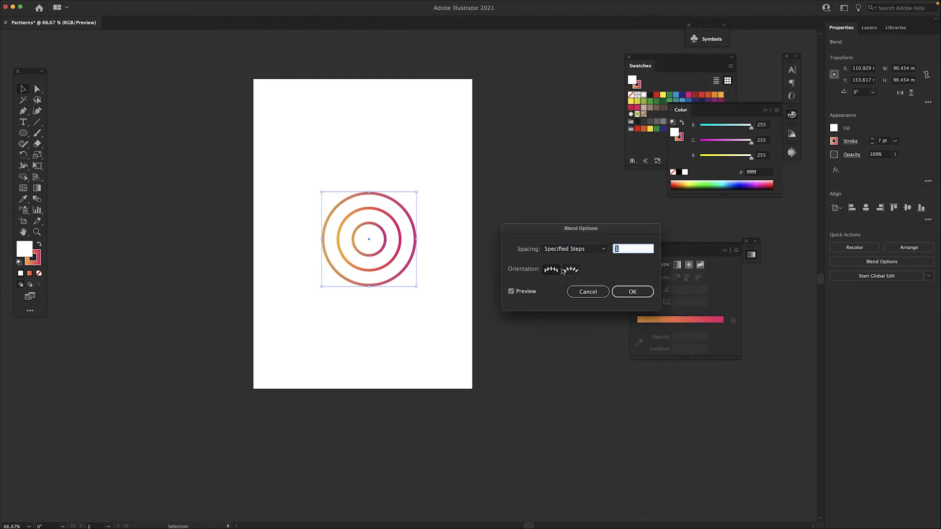
pyautogui.write('2')
pyautogui.click(626, 294)
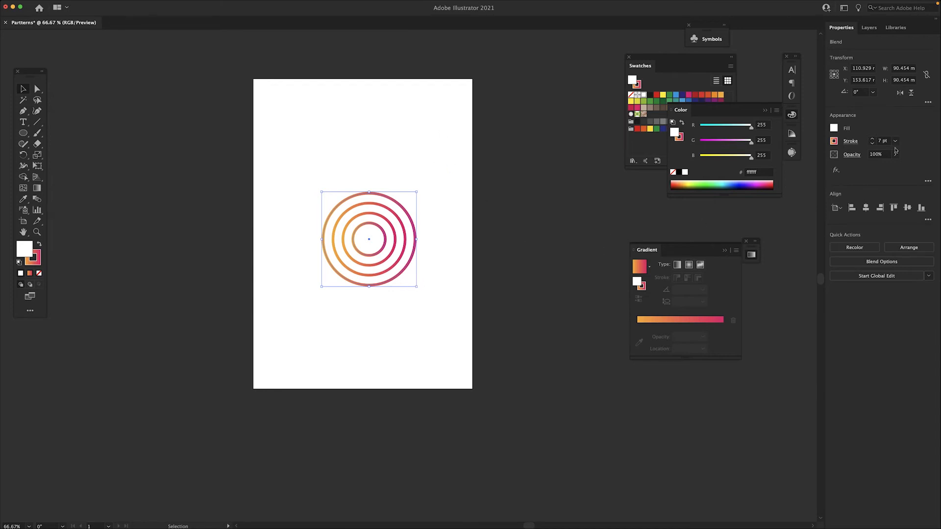
# Step: Reduce the blend's stroke weight to 5 pt and scale the rings down proportionally to about 59.6 mm wide
pyautogui.click(871, 144)
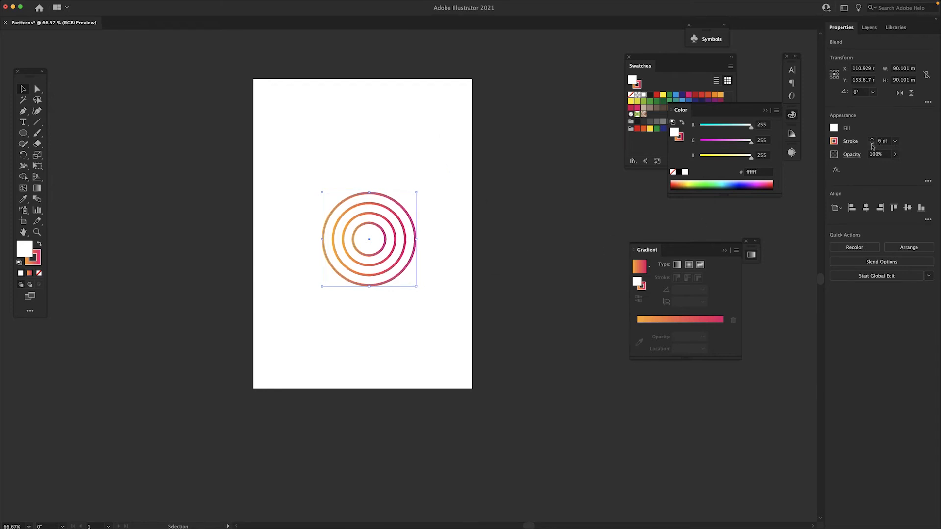
pyautogui.click(872, 143)
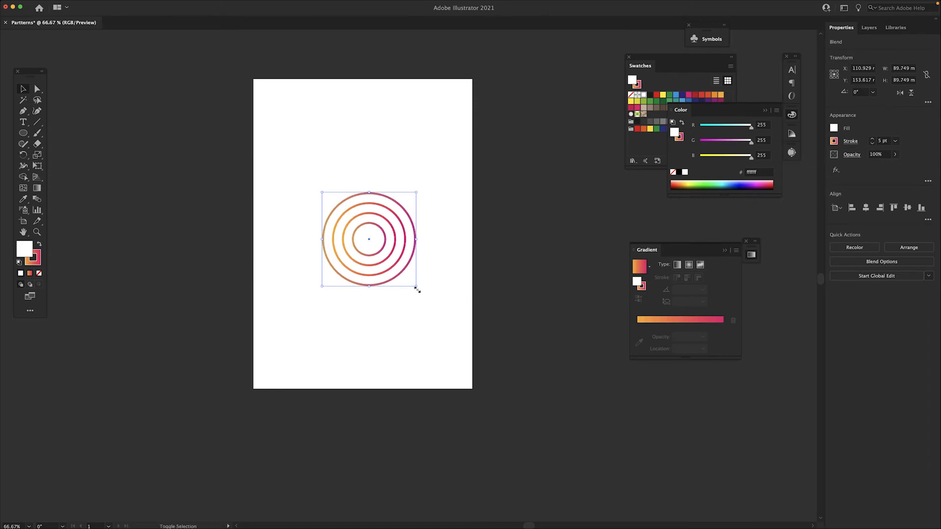
pyautogui.moveTo(417, 289); pyautogui.dragTo(386, 256)
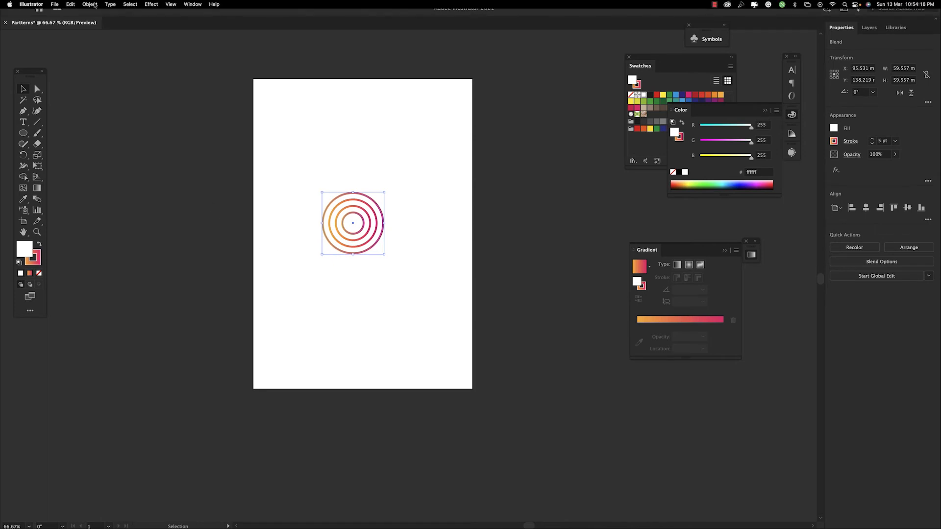
# Step: Make a new pattern from the blended rings and set its tile type to Brick by Row
pyautogui.click(91, 4)
pyautogui.moveTo(119, 206)
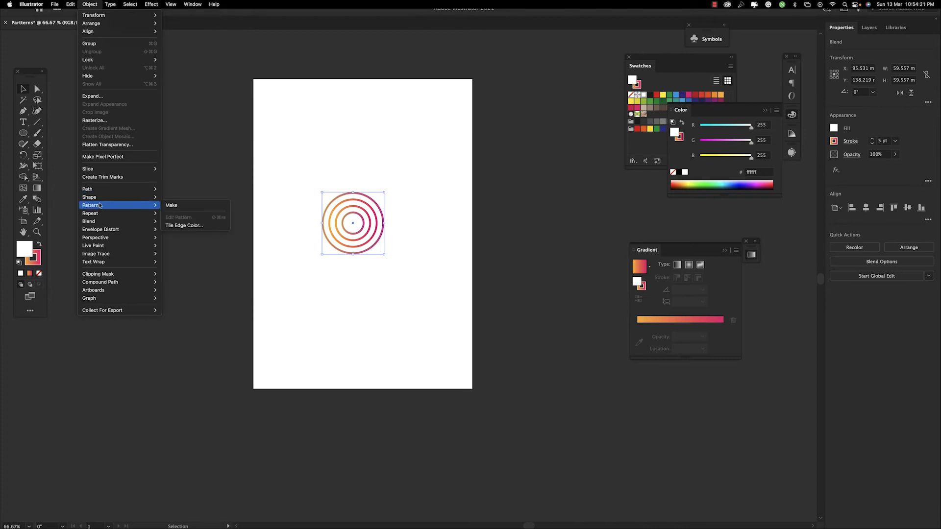
pyautogui.click(171, 205)
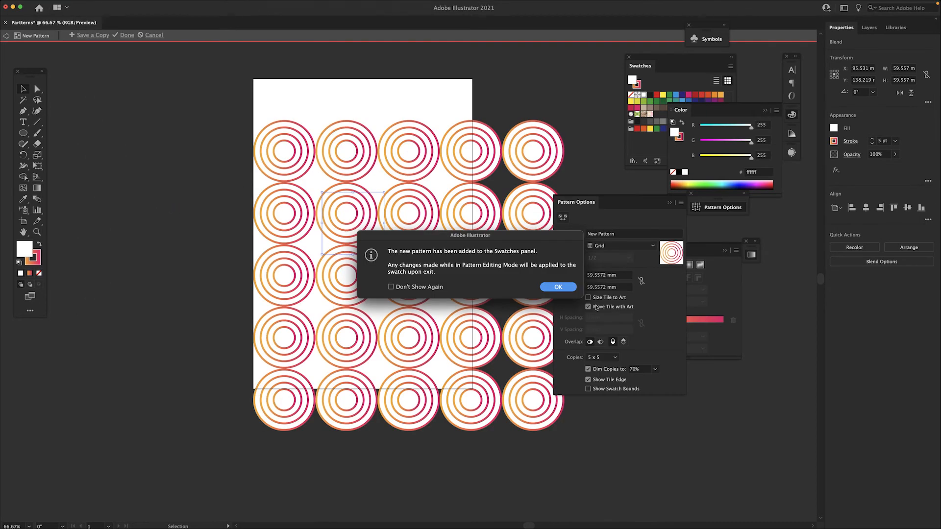
pyautogui.click(558, 287)
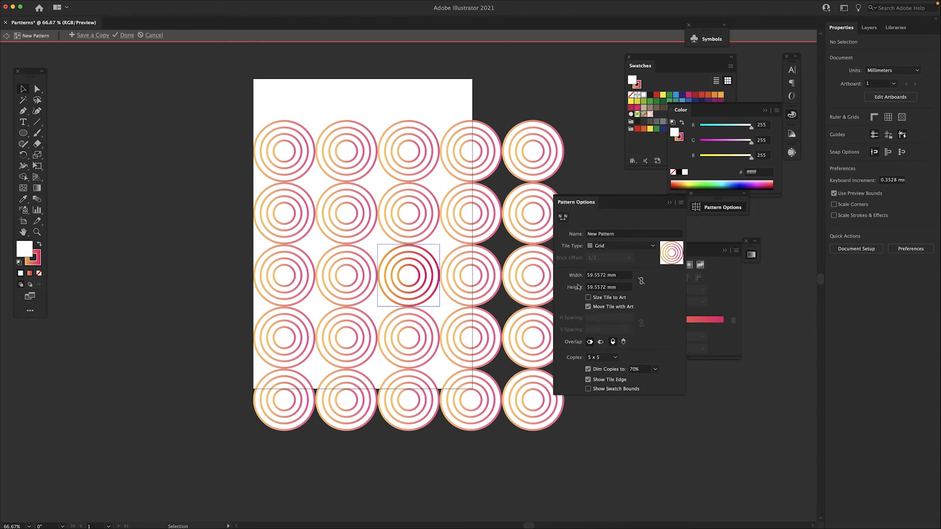
pyautogui.click(598, 249)
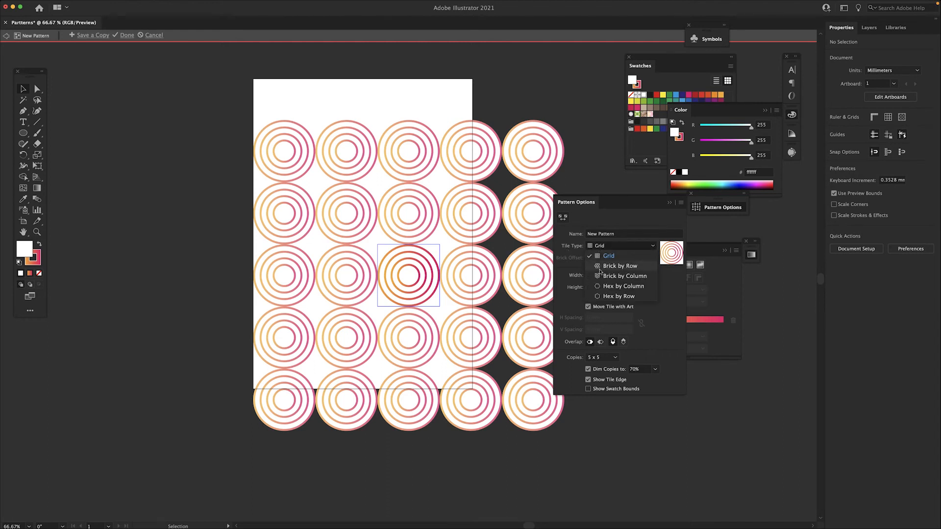
pyautogui.click(599, 267)
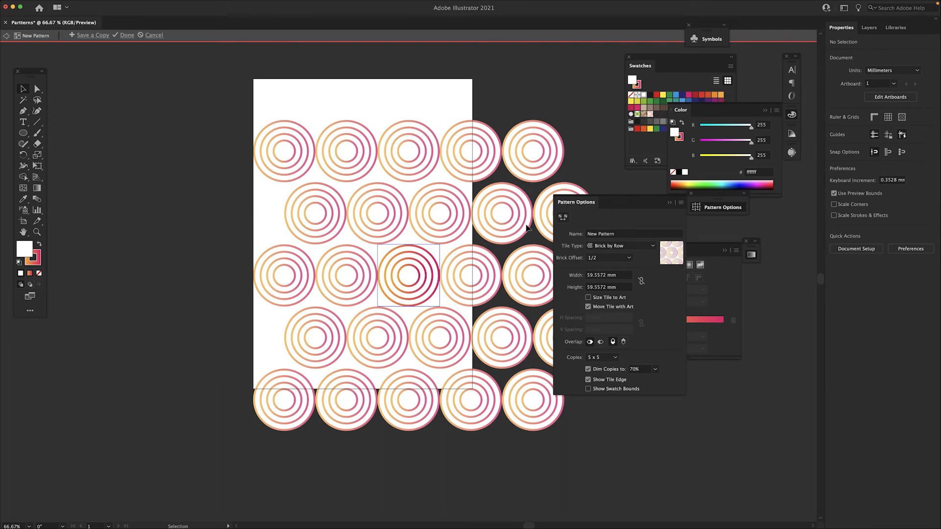
# Step: Set the pattern tile height to 29 mm so the ring rows overlap as scallops, and finish pattern editing
pyautogui.doubleClick(606, 288)
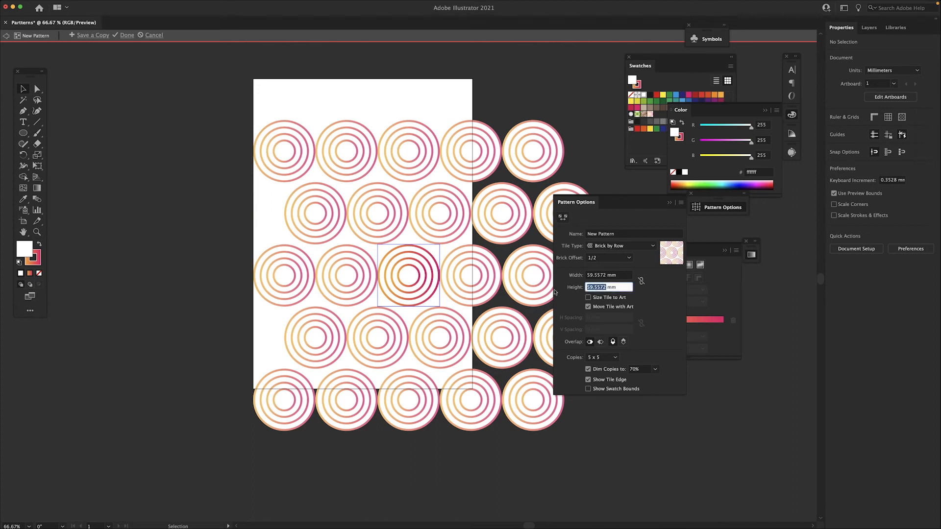
pyautogui.write('50')
pyautogui.press('Return')
pyautogui.press('Down')
pyautogui.press('Down')
pyautogui.press('Down')
pyautogui.press('Down')
pyautogui.press('Down')
pyautogui.press('Down')
pyautogui.press('Down')
pyautogui.press('Down')
pyautogui.press('Down')
pyautogui.press('Down')
pyautogui.press('Down')
pyautogui.press('Down')
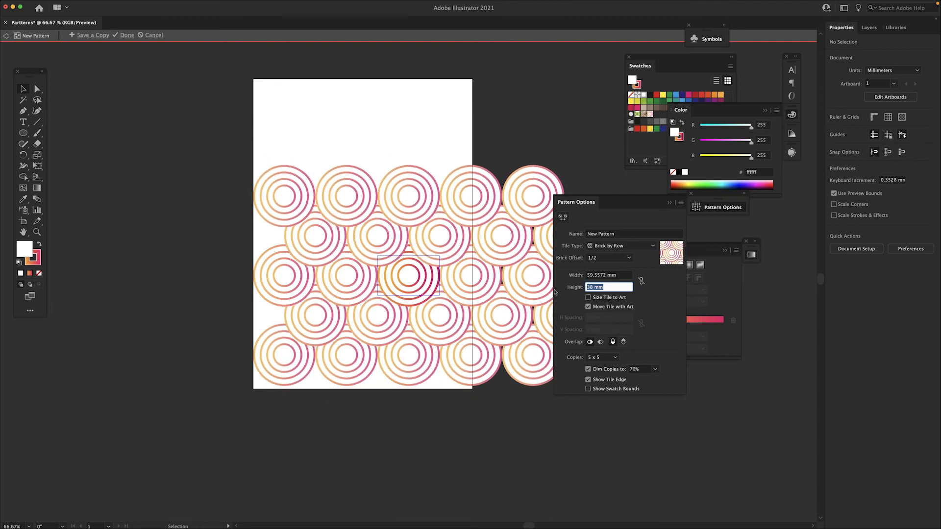
pyautogui.press('Down')
pyautogui.press('Down')
pyautogui.press('Down')
pyautogui.press('Down')
pyautogui.press('Down')
pyautogui.press('Down')
pyautogui.press('Down')
pyautogui.press('Down')
pyautogui.press('Down')
pyautogui.press('Up')
pyautogui.press('Up')
pyautogui.press('Down')
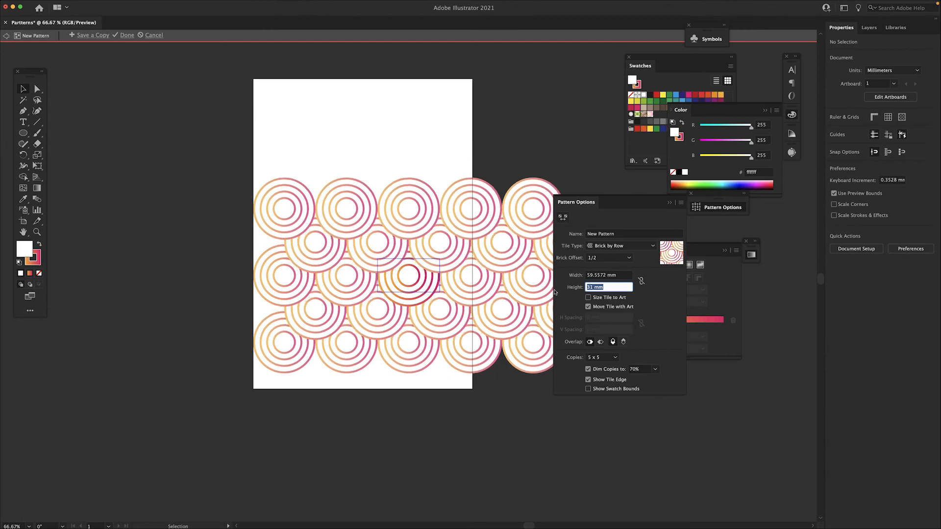
pyautogui.press('Down')
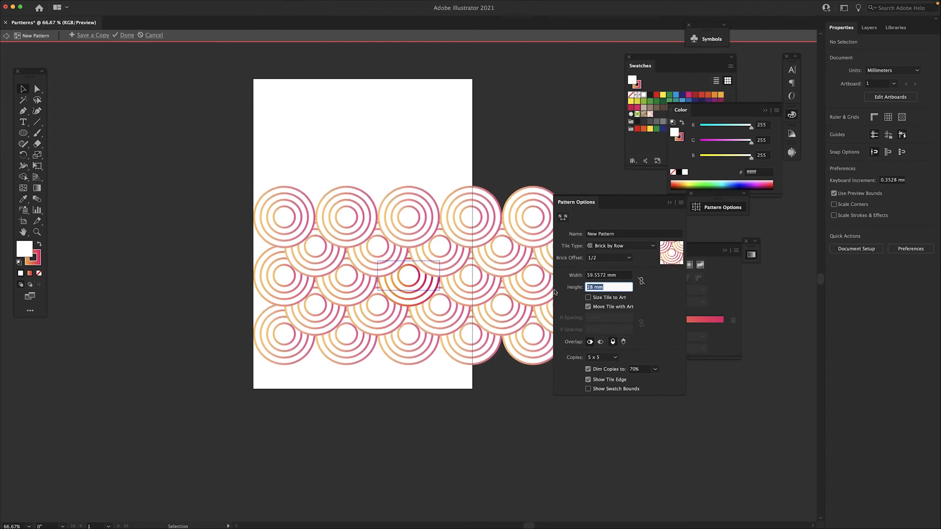
pyautogui.press('Up')
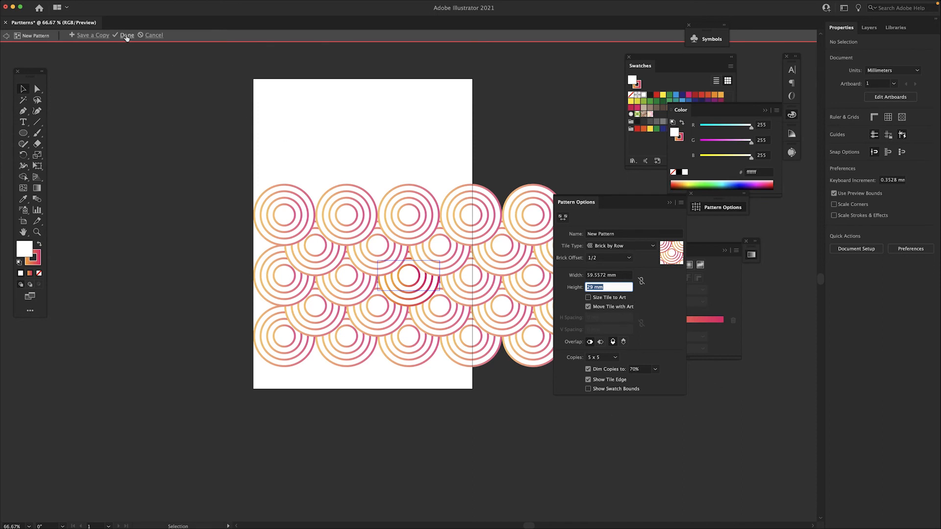
pyautogui.click(177, 35)
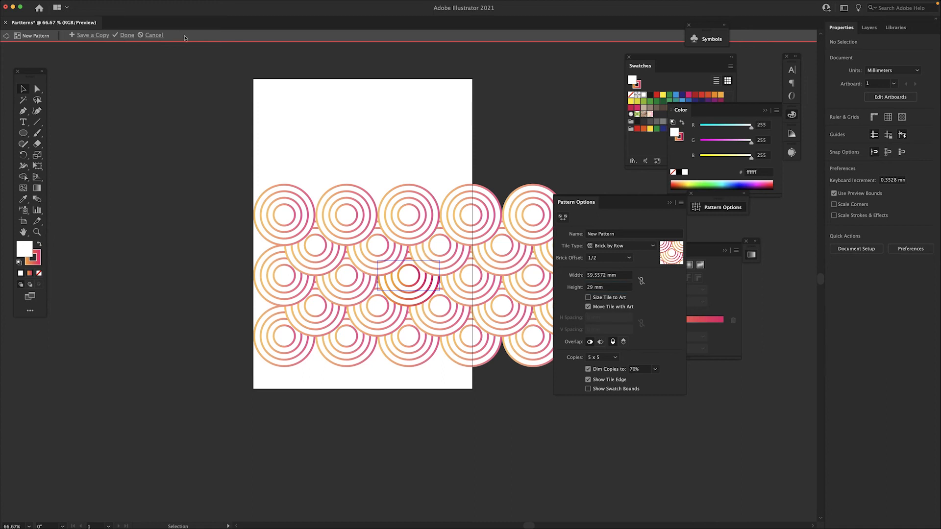
pyautogui.click(123, 36)
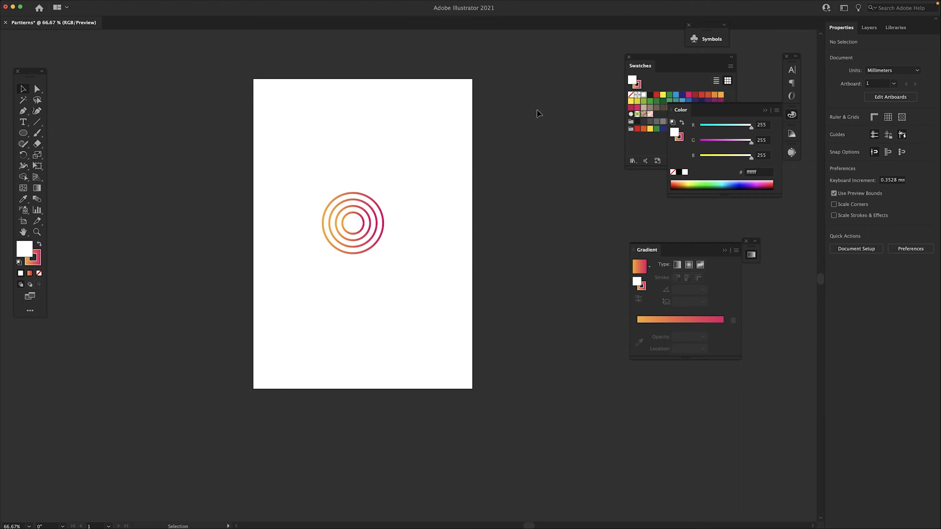
# Step: Delete the original blended rings and cover the artboard with a rectangle about 213 by 300 mm, filled with the new ring pattern swatch
pyautogui.moveTo(407, 153); pyautogui.dragTo(303, 286)
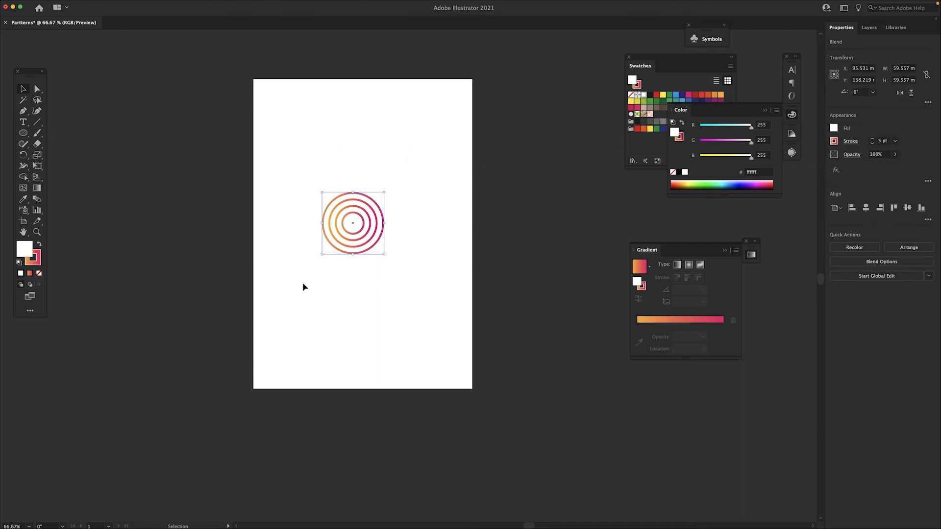
pyautogui.press('Delete')
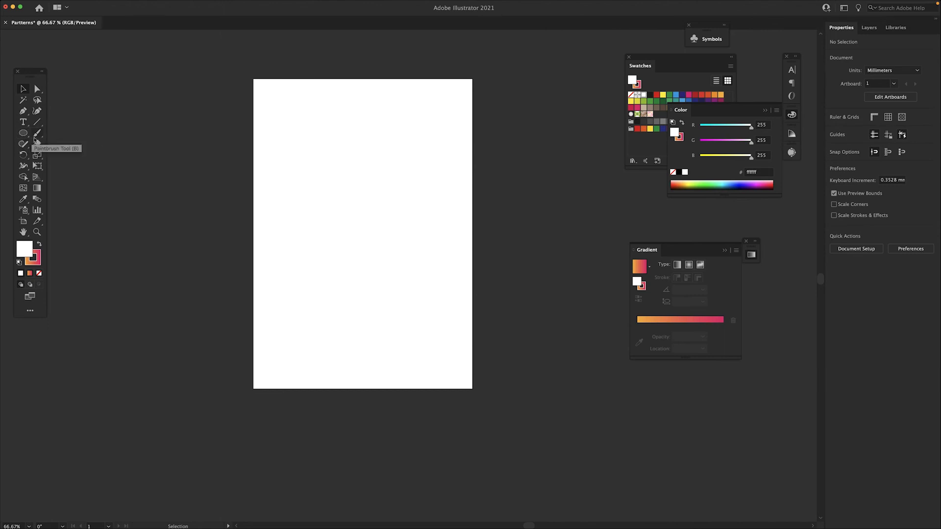
pyautogui.click(650, 116)
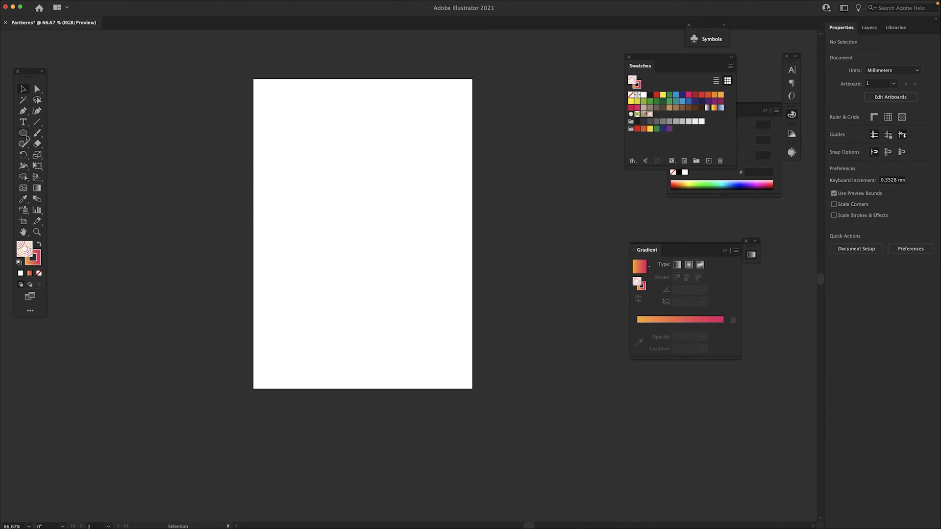
pyautogui.moveTo(23, 135); pyautogui.dragTo(58, 134)
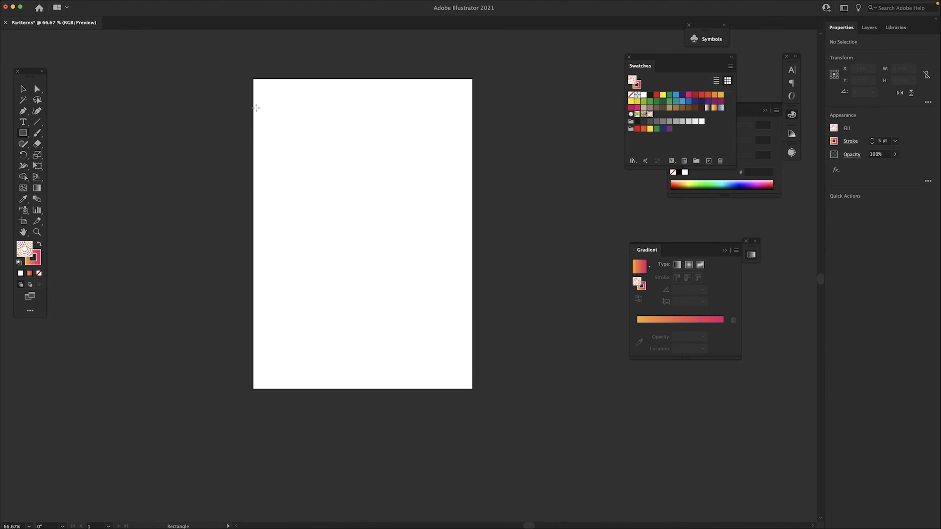
pyautogui.moveTo(253, 78)
pyautogui.mouseDown()
pyautogui.moveTo(258, 112)
pyautogui.moveTo(420, 427)
pyautogui.moveTo(474, 390)
pyautogui.mouseUp()
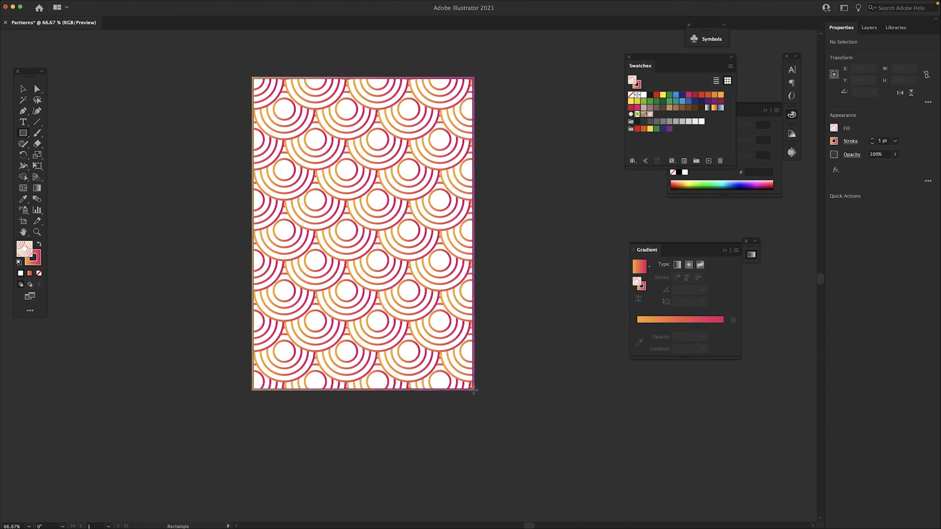
# Step: Remove the gradient stroke from the pattern-filled rectangle, setting it to None, and return to the Selection tool
pyautogui.click(38, 262)
pyautogui.click(39, 273)
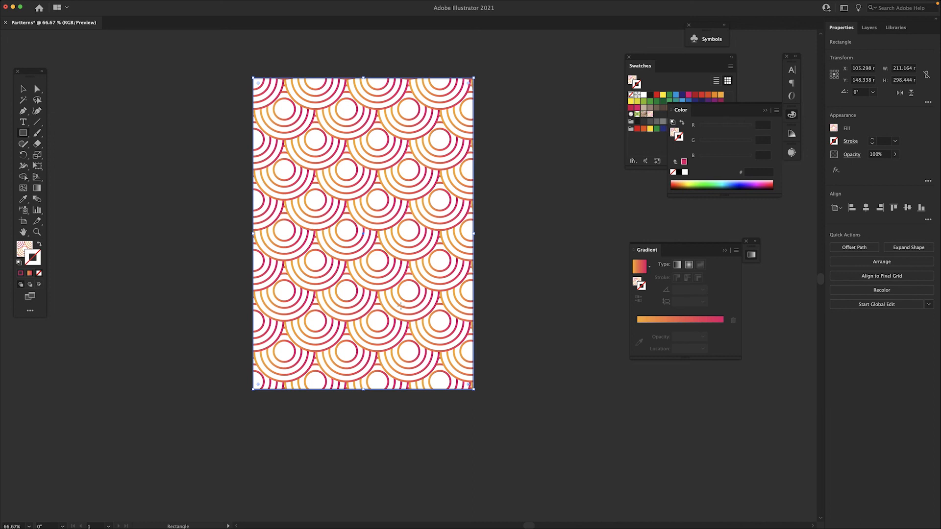
pyautogui.click(23, 88)
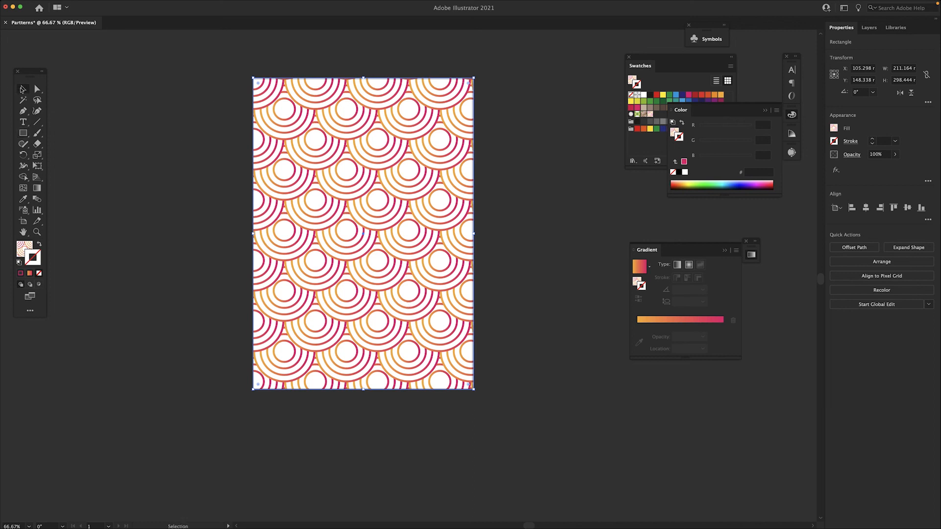